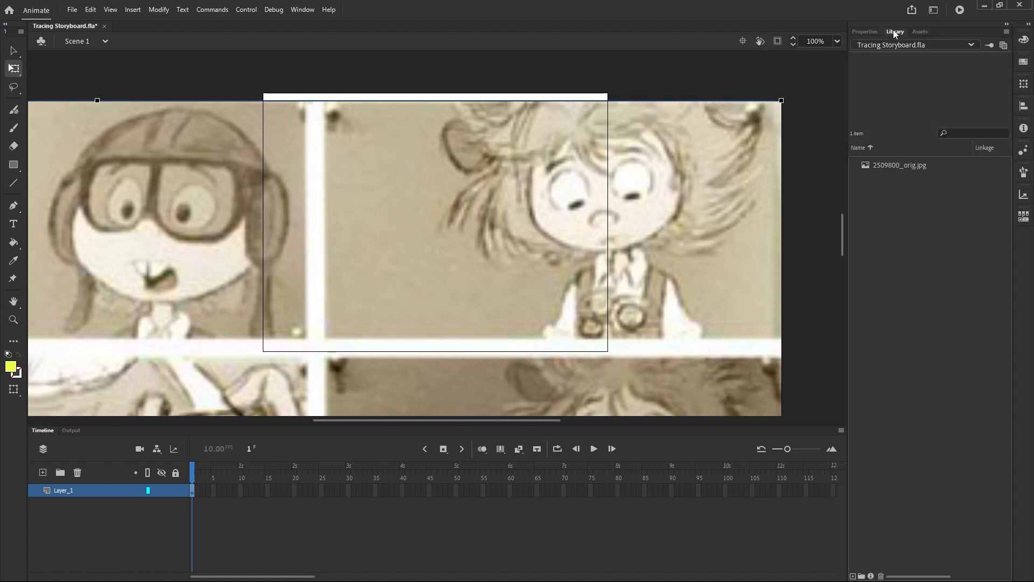
Step: Delete the enlarged storyboard image from the stage and place a fresh copy of 2509800_orig.jpg there
left_click(897, 163)
left_click_drag(705, 161, 615, 187)
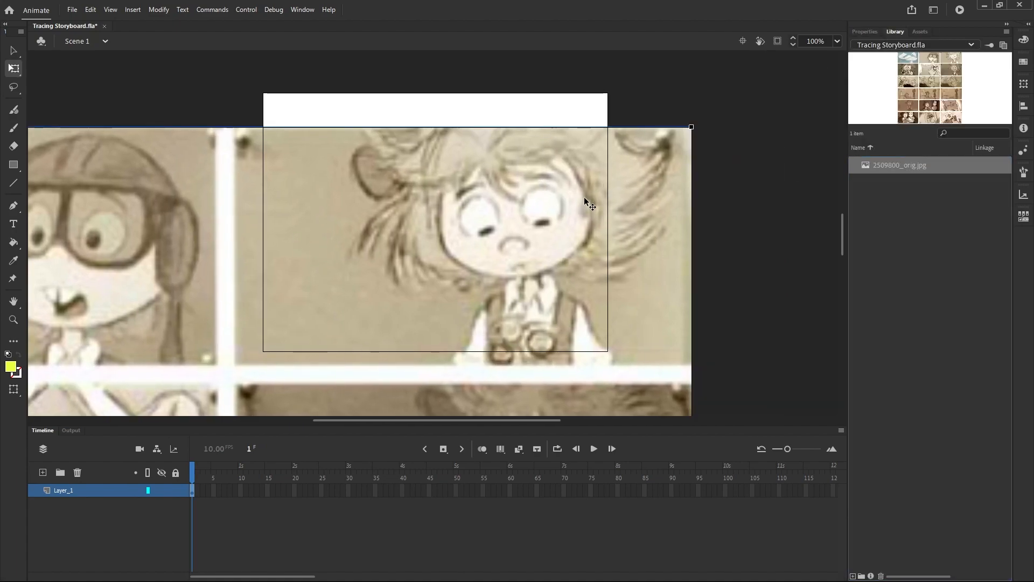
key("Delete")
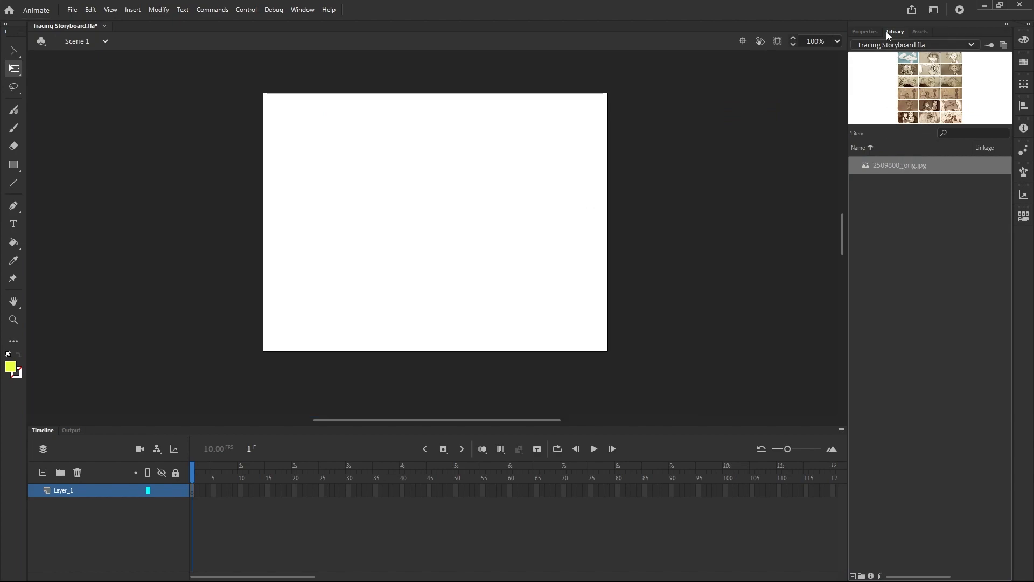
left_click_drag(877, 163, 463, 196)
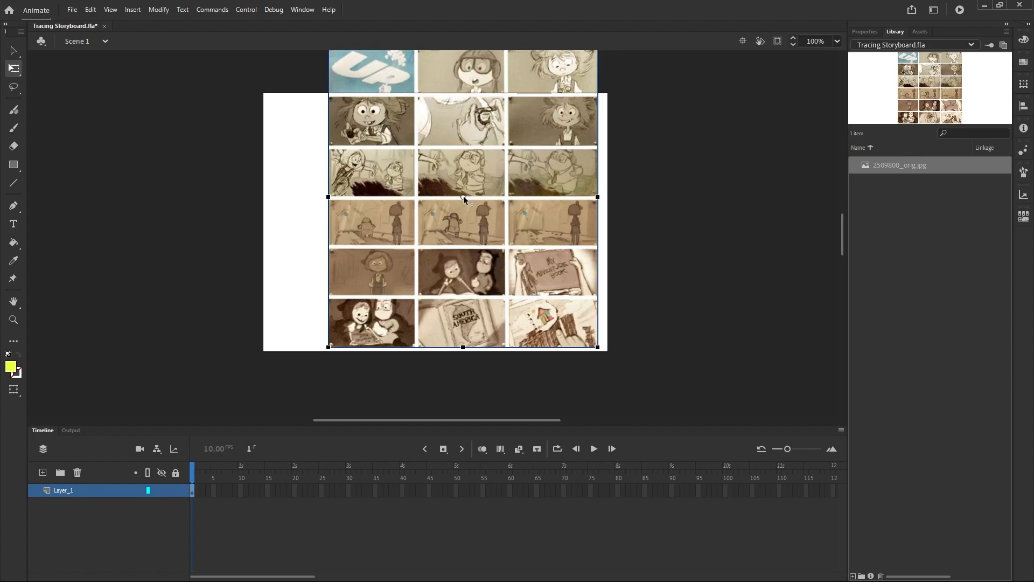
left_click_drag(485, 147, 498, 259)
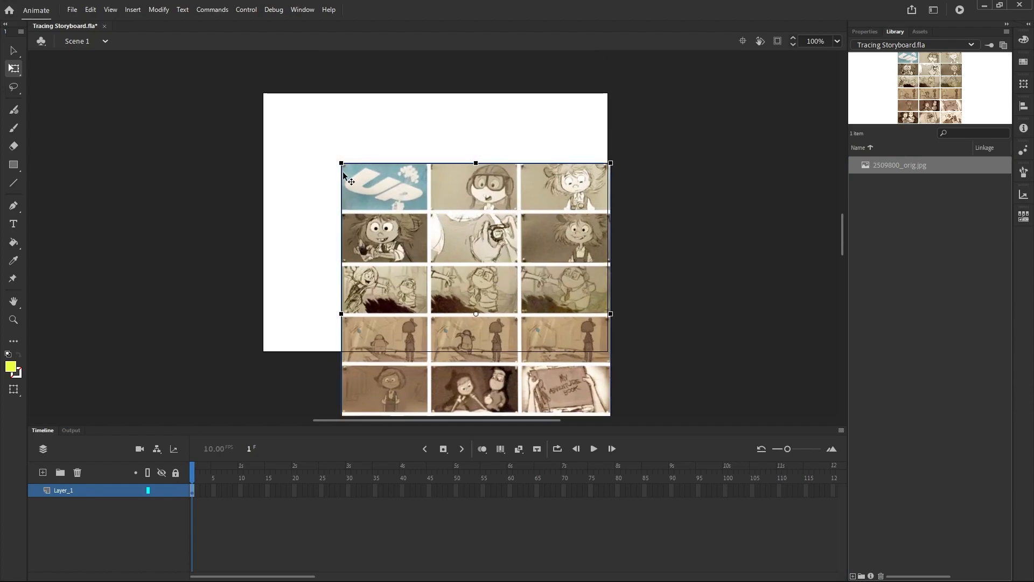
Step: Enlarge and reposition the storyboard image so the third panel of its first row covers the stage, aligned to the stage's upper-right corner
left_click_drag(341, 163, 233, 43)
left_click_drag(657, 100, 369, 295)
left_click_drag(431, 237, 810, 78)
left_click_drag(509, 131, 401, 303)
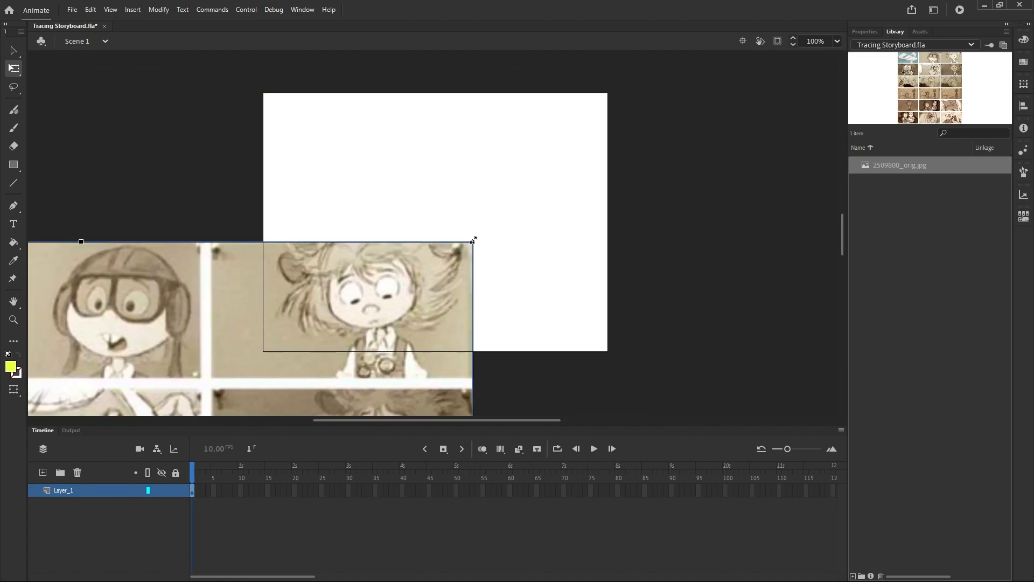
left_click_drag(472, 241, 630, 65)
left_click_drag(513, 152, 431, 259)
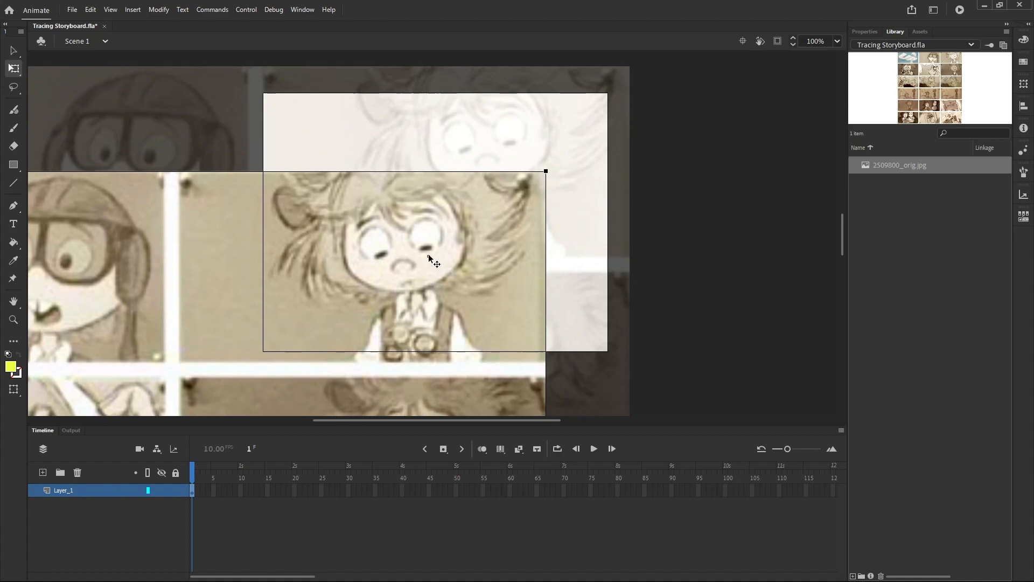
left_click_drag(545, 171, 620, 88)
left_click_drag(512, 153, 499, 172)
left_click_drag(608, 106, 618, 95)
left_click_drag(574, 129, 551, 135)
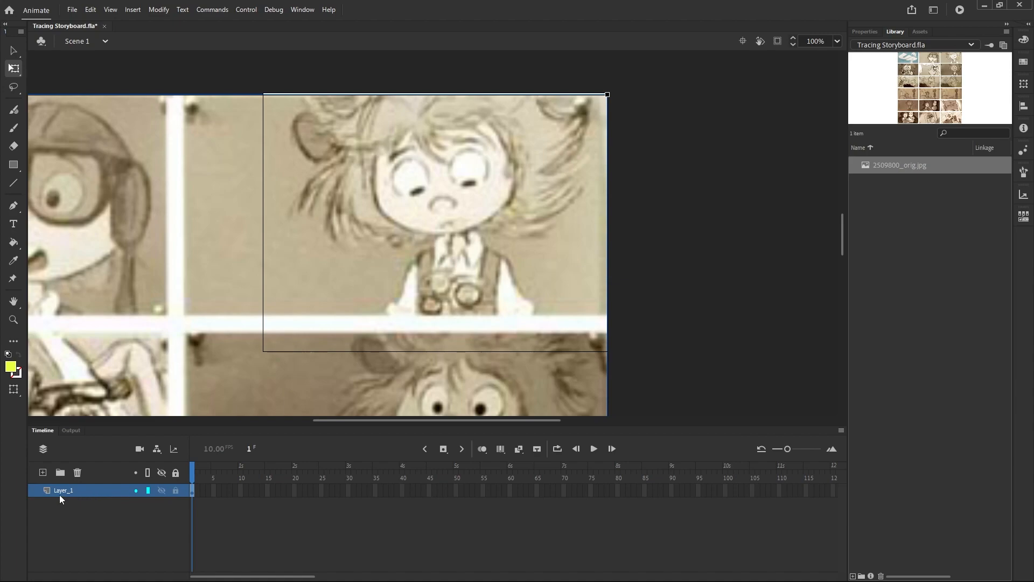
Step: Lock Layer_1 and add a new layer named eyes above it
left_click(175, 489)
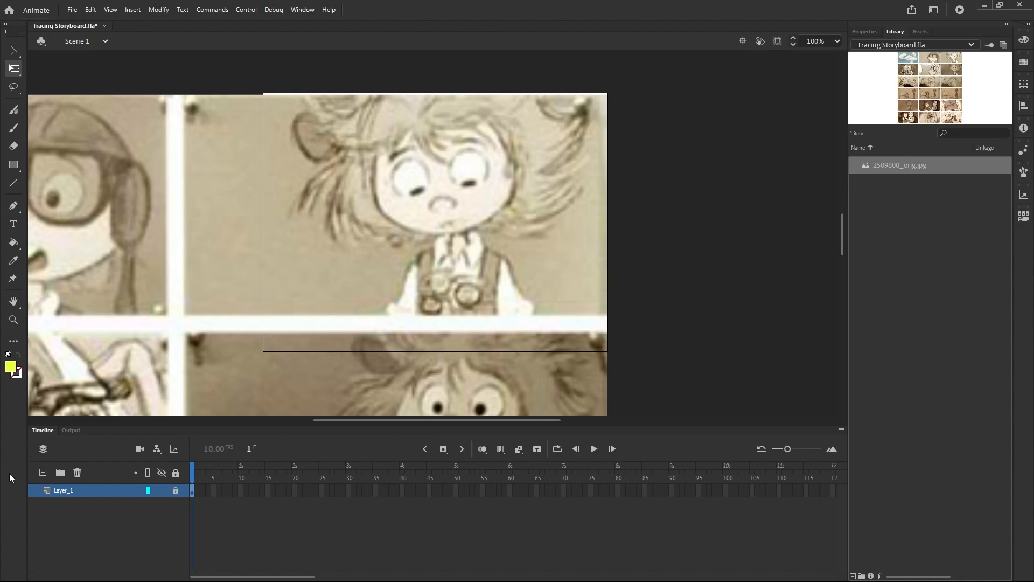
left_click(43, 472)
double_click(60, 490)
type("eyes")
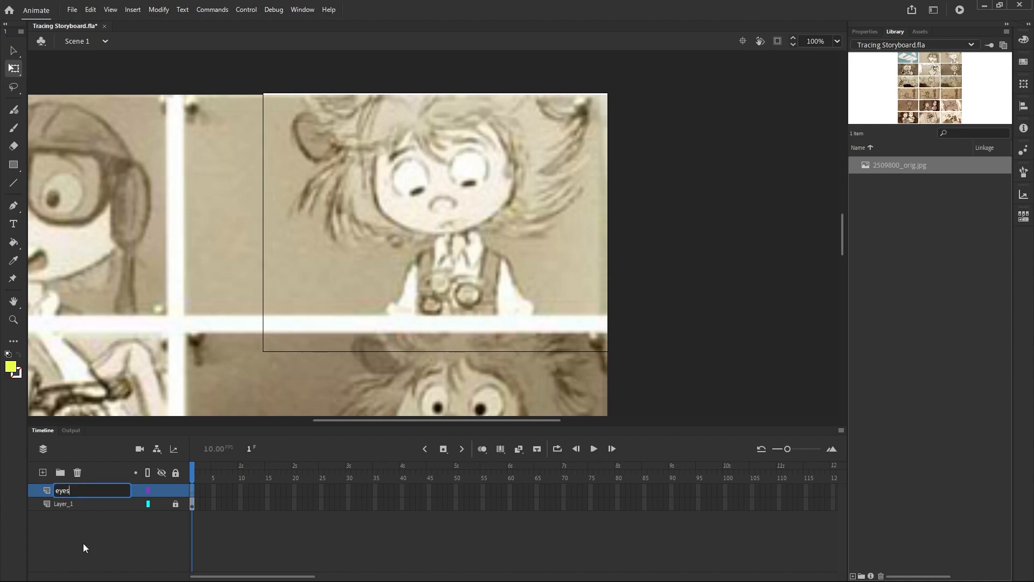
key("Return")
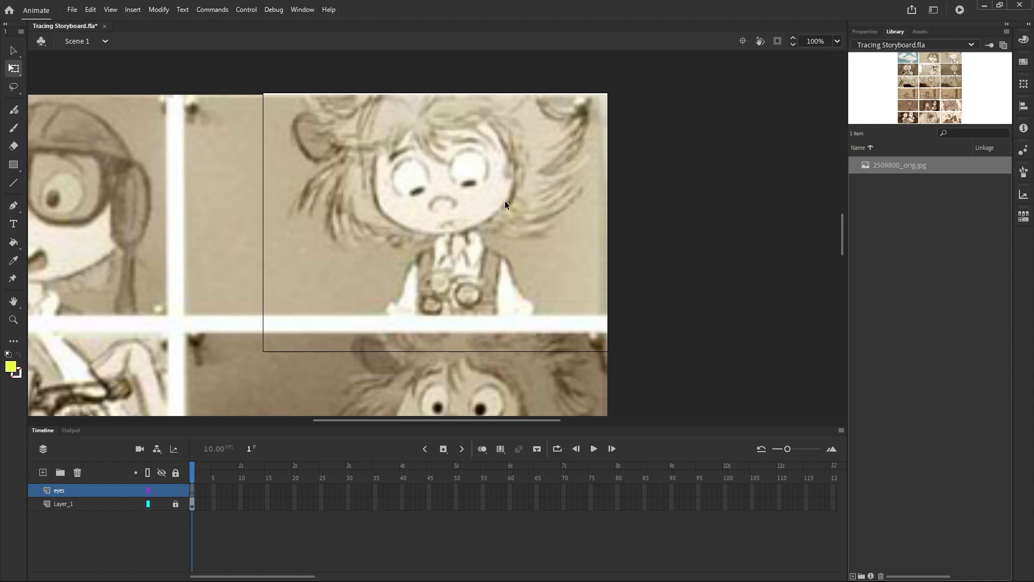
Step: Add a layer named background between the eyes layer and Layer_1
left_click(43, 472)
left_click_drag(67, 489, 66, 505)
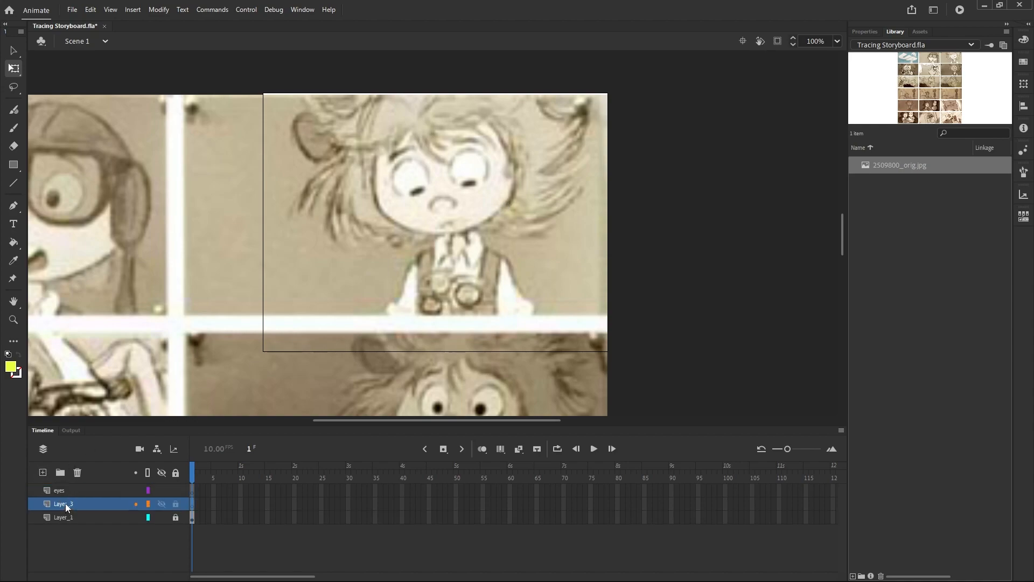
double_click(66, 503)
type("back")
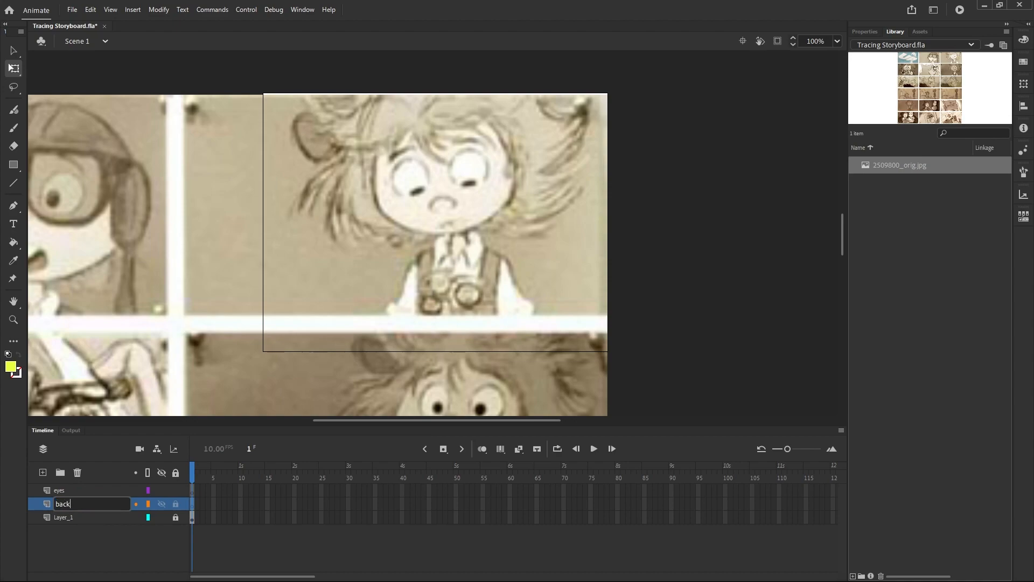
type("ground")
key("Return")
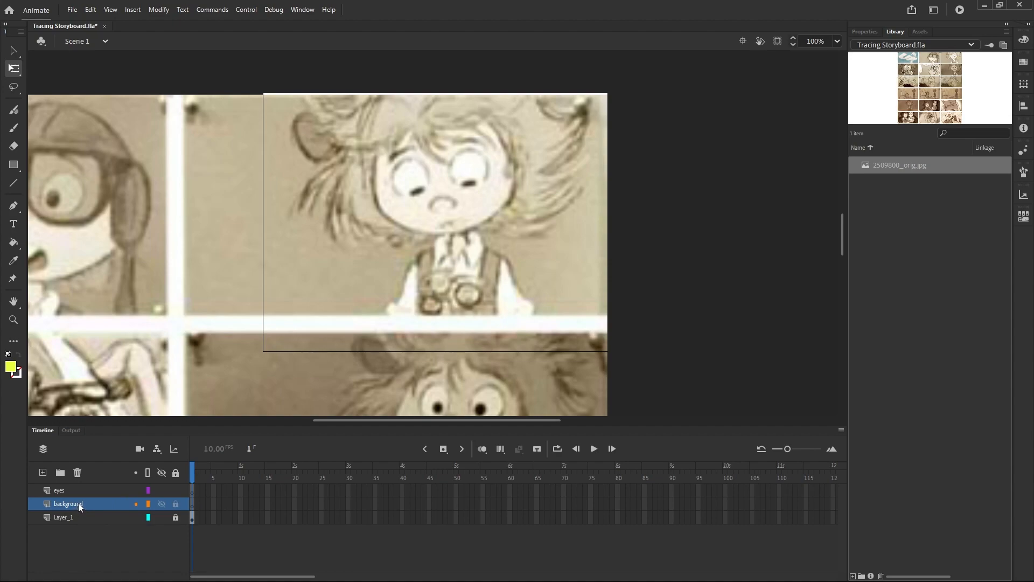
Step: Lock the eyes layer and make the background layer active
left_click(67, 491)
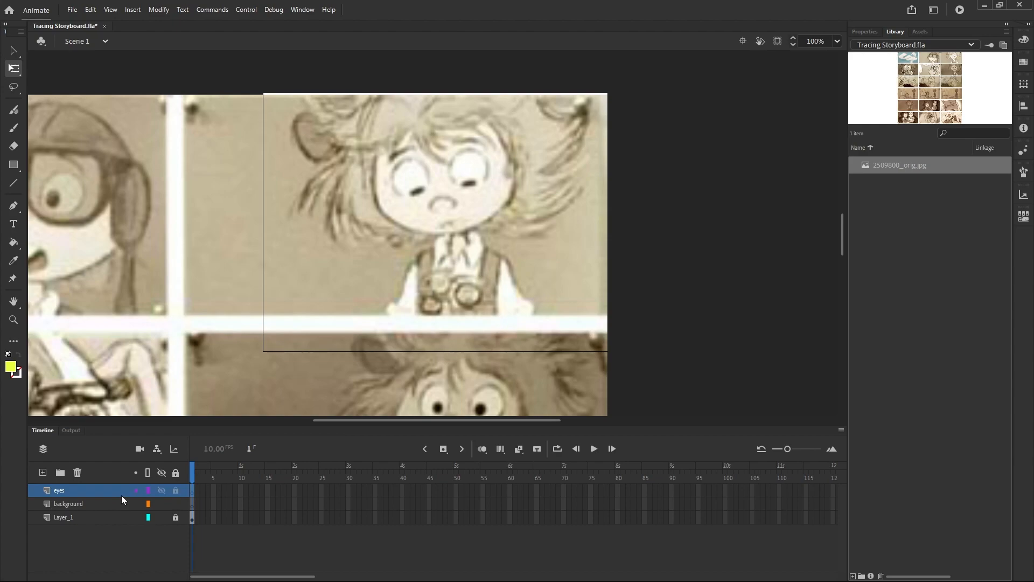
left_click(91, 503)
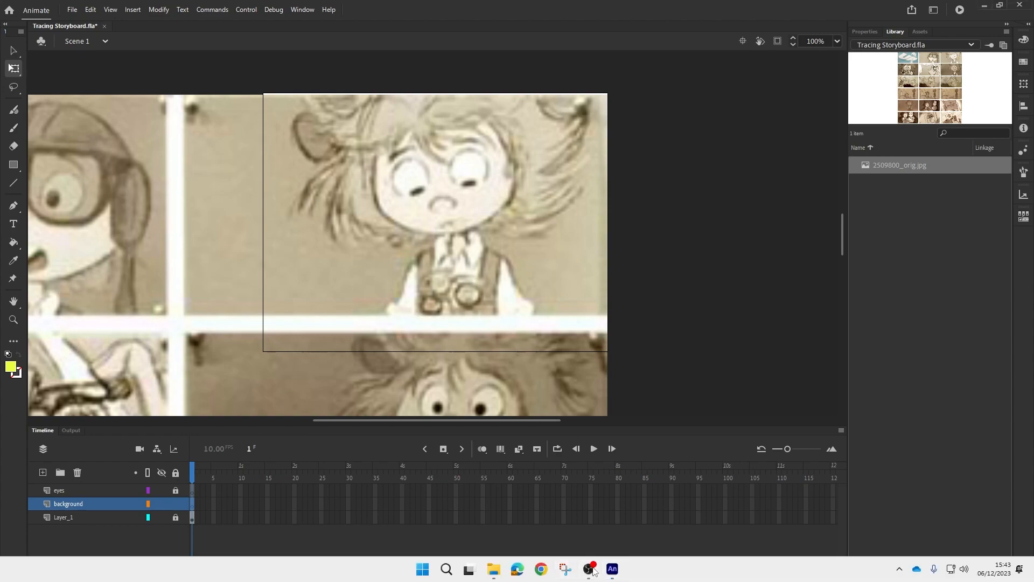
left_click(590, 570)
left_click(590, 570)
Step: Trace the outlines of both of the character's eyes on the background layer with the Classic Brush in black (#000000)
left_click(12, 132)
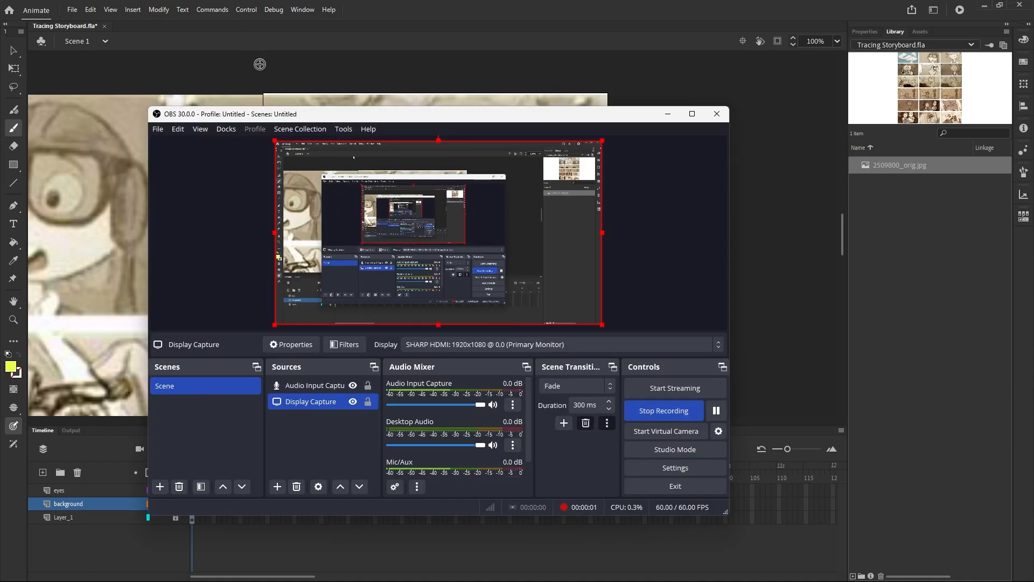
left_click(280, 54)
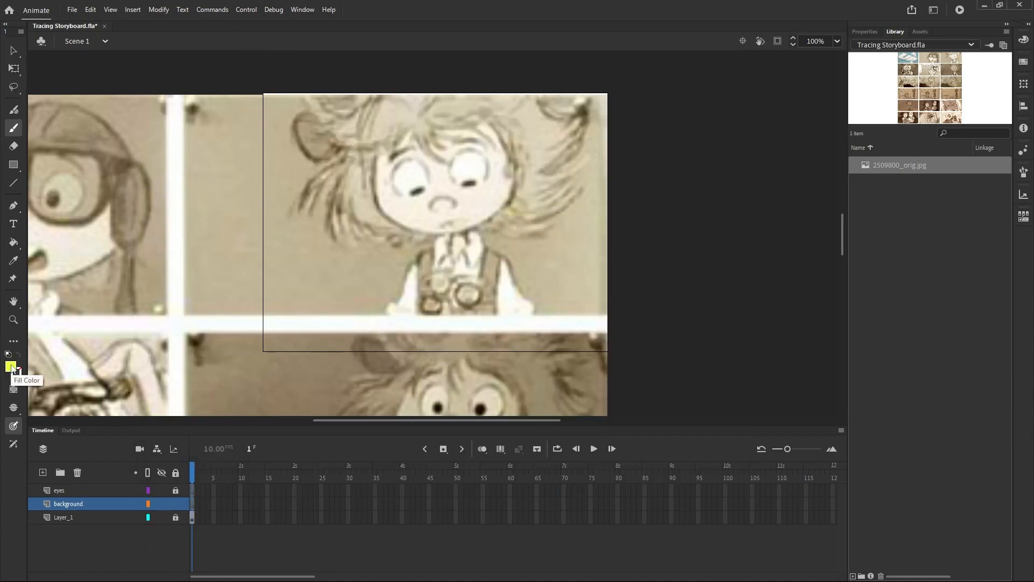
left_click(11, 367)
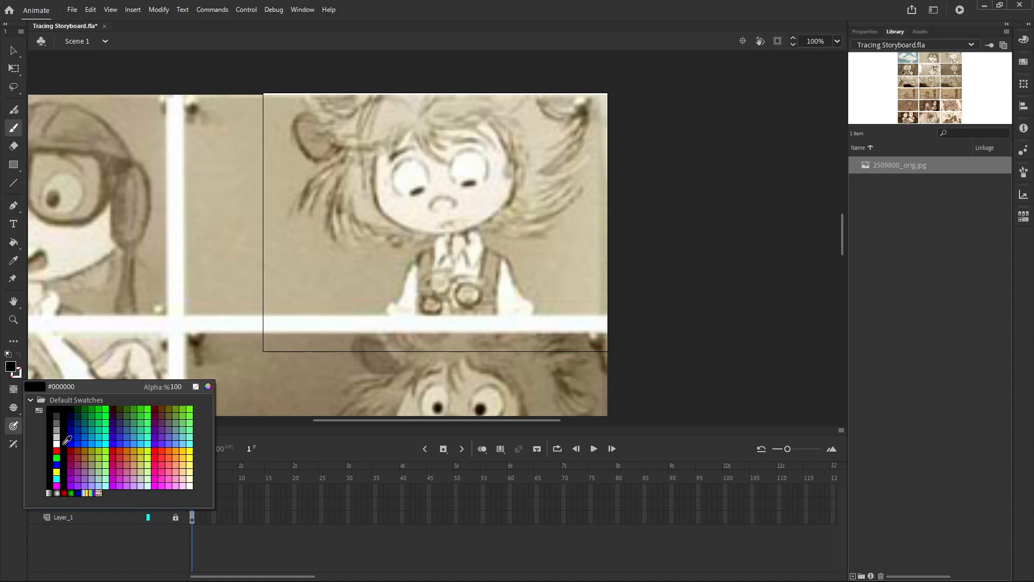
left_click(64, 442)
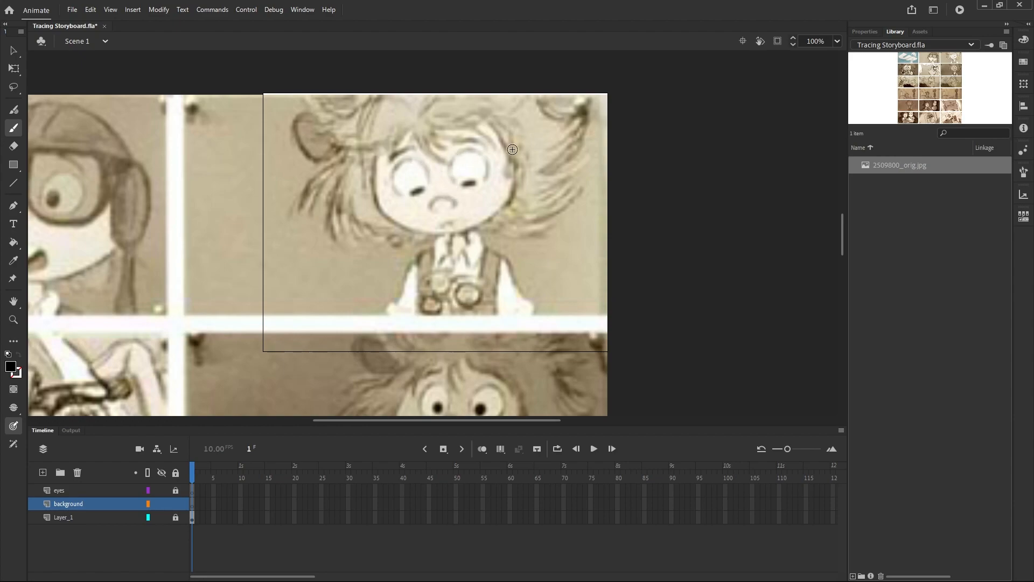
left_click_drag(463, 150, 452, 176)
left_click_drag(407, 159, 392, 186)
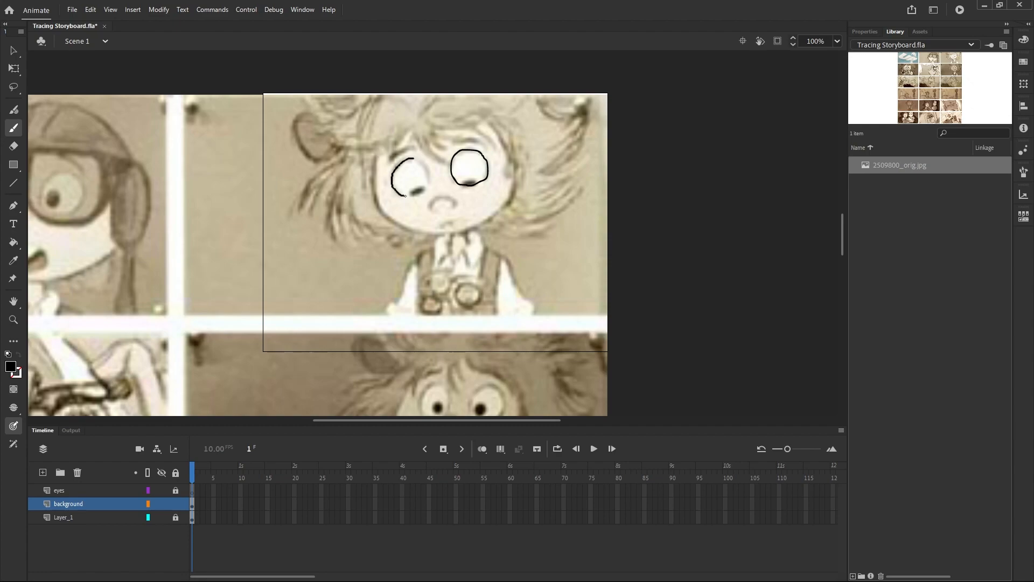
left_click_drag(427, 188, 421, 162)
Step: Fill the closed outline of the character's eye on the right with white using the Paint Bucket
left_click(13, 244)
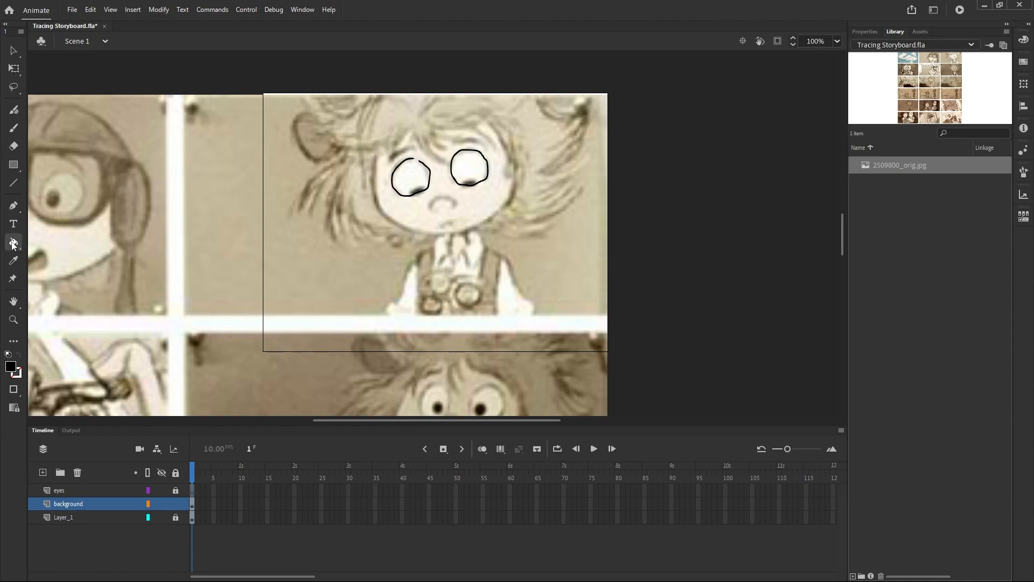
left_click(10, 367)
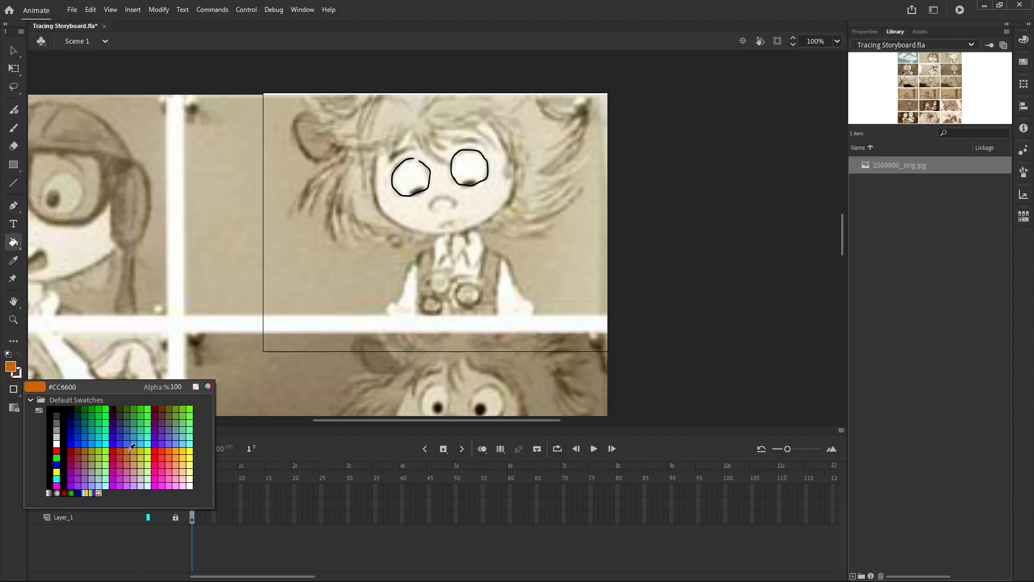
left_click(190, 485)
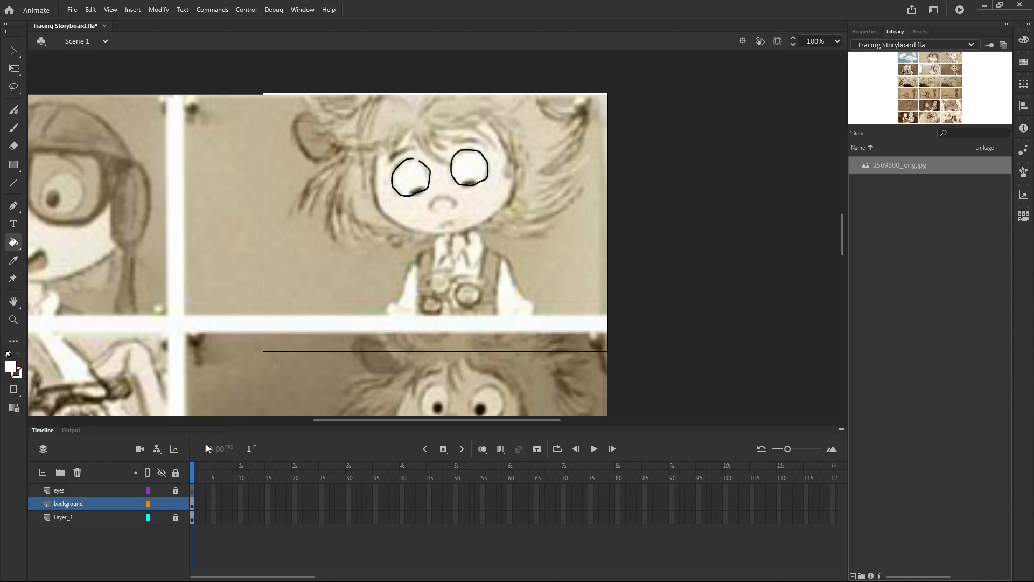
left_click(471, 171)
Step: Set the Paint Bucket to Close Large Gaps and try to fill the unclosed eye on the left with white
left_click(13, 390)
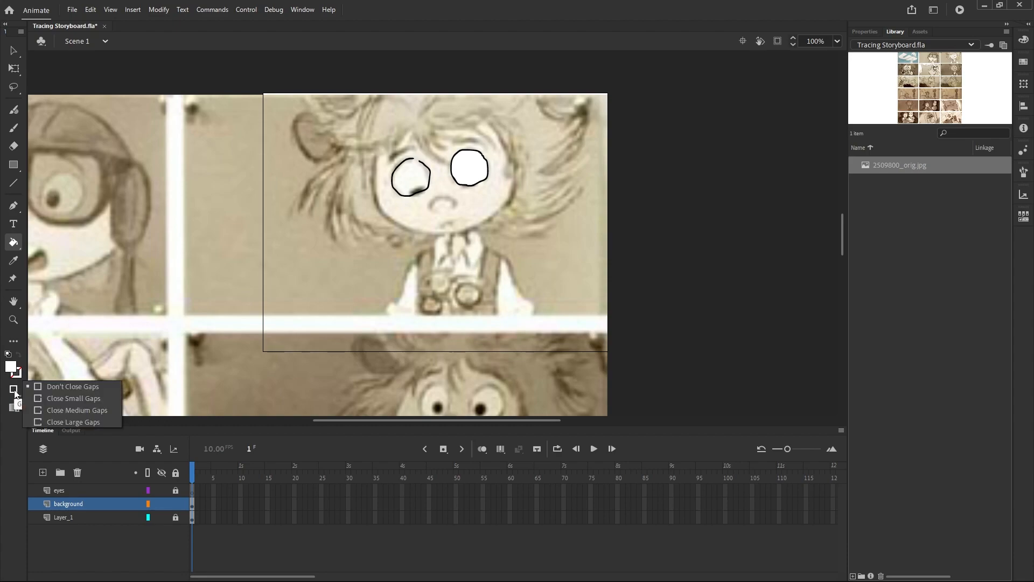
left_click(56, 422)
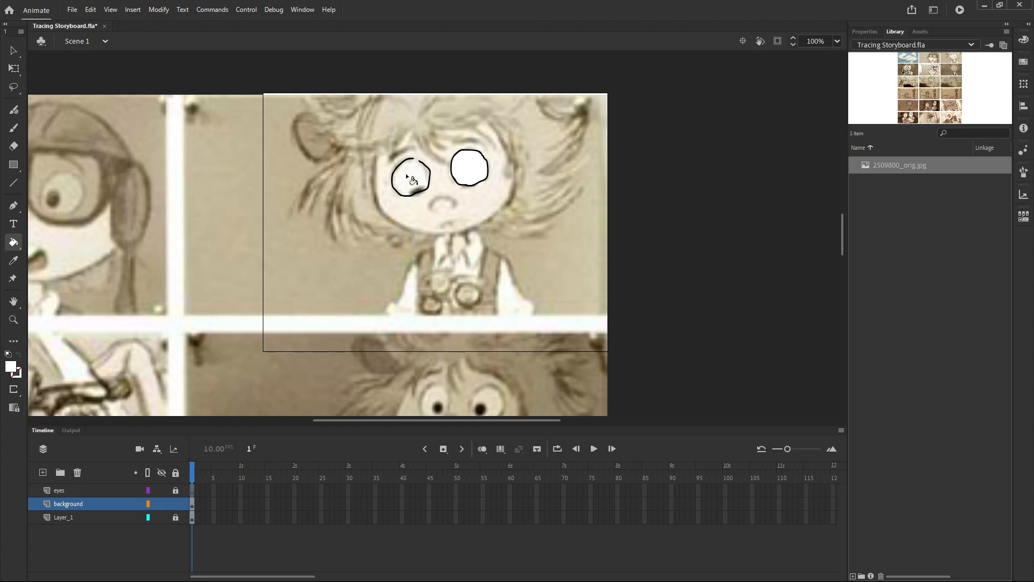
left_click(409, 175)
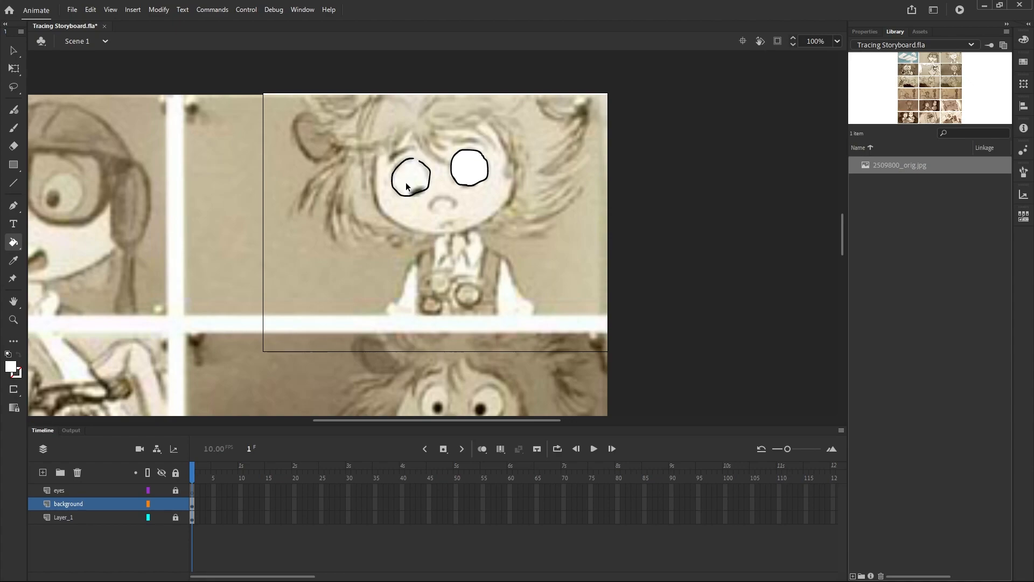
Step: Close the gap at the top of the left eye's outline with a black brush stroke
left_click(8, 130)
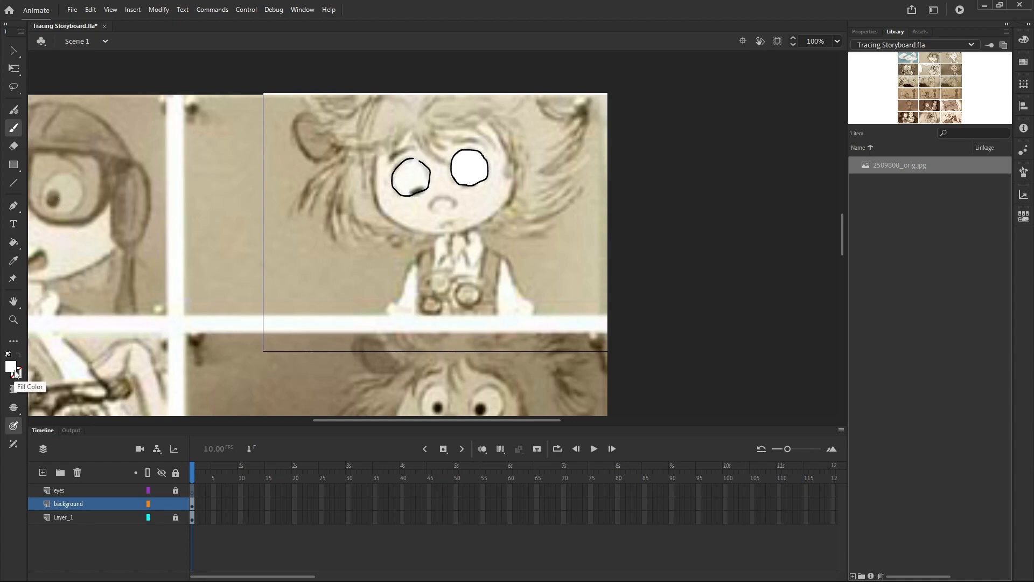
left_click(11, 367)
left_click(64, 423)
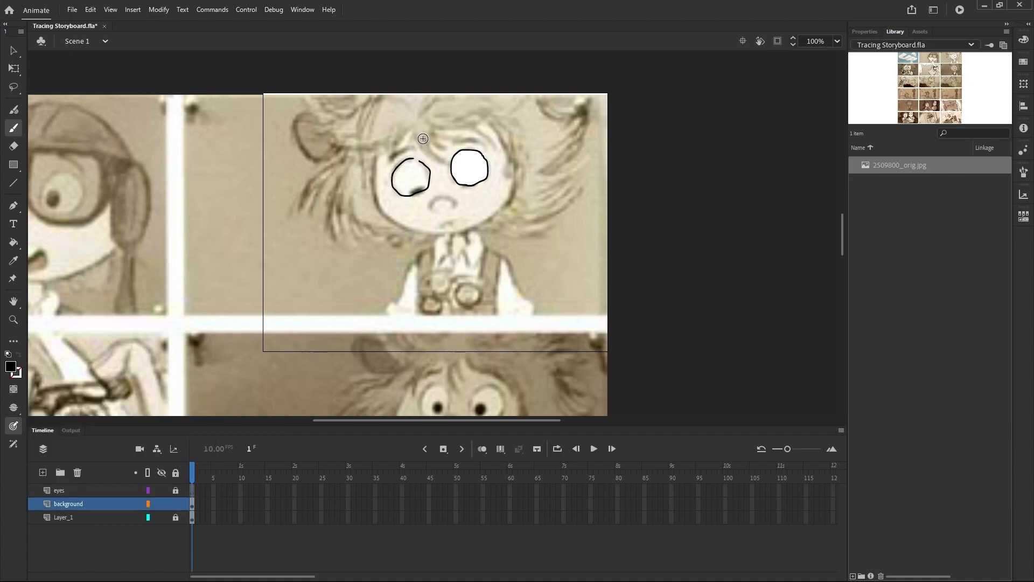
scroll(420, 163, "up", 5)
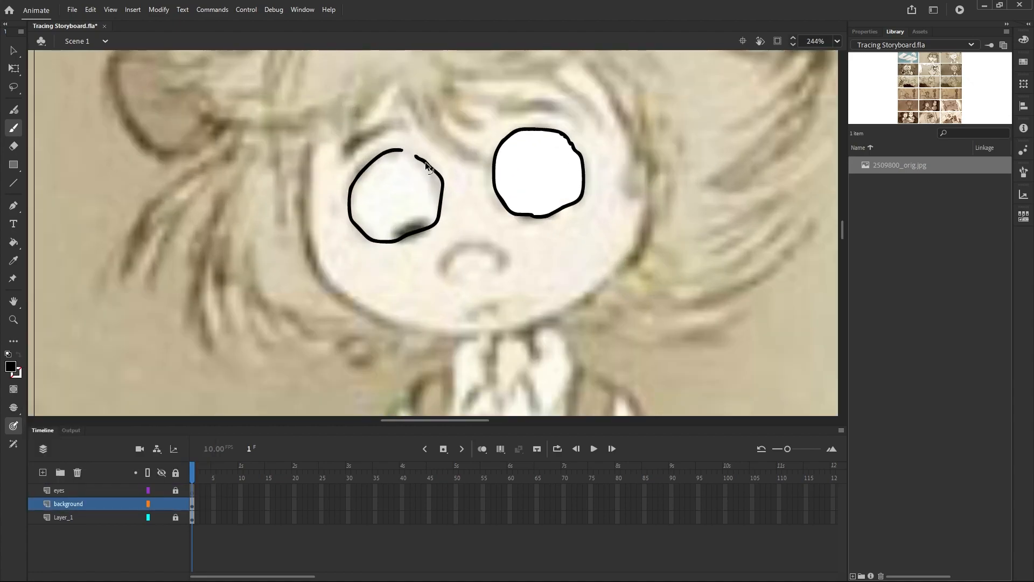
scroll(532, 172, "up", 3)
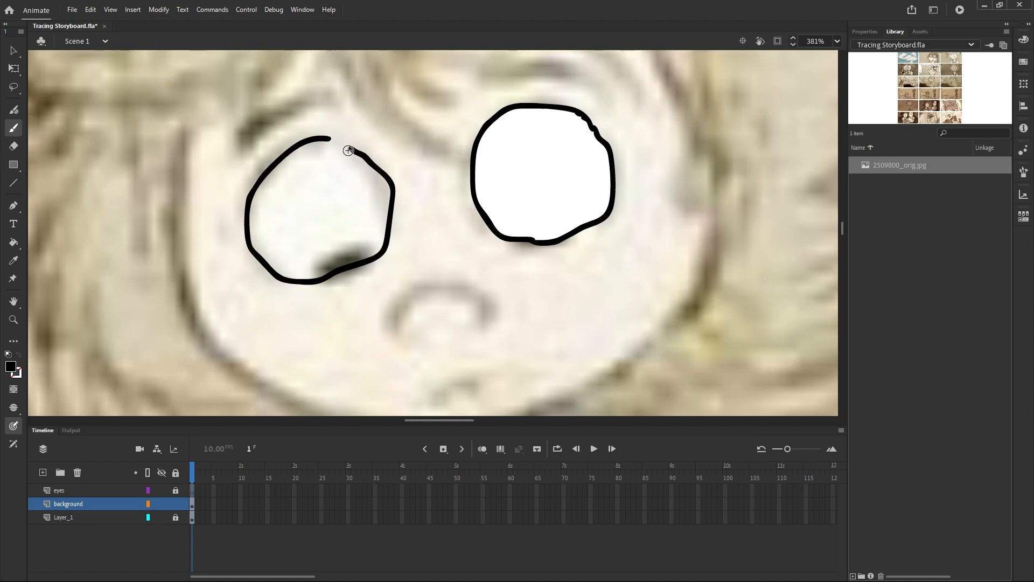
left_click_drag(328, 139, 357, 150)
scroll(517, 131, "down", 6)
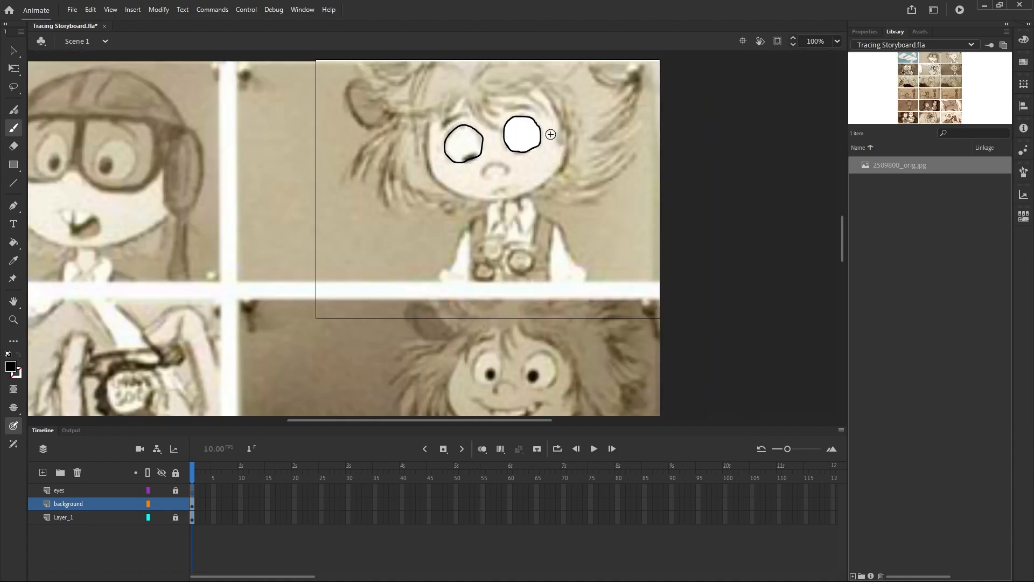
scroll(538, 154, "up", 1)
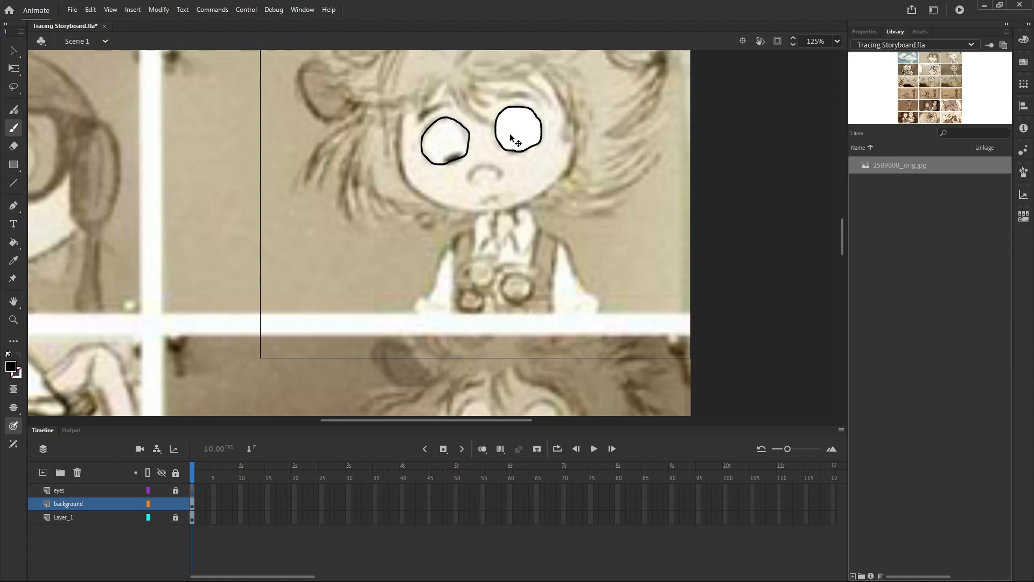
scroll(546, 144, "up", 3)
scroll(547, 147, "down", 3)
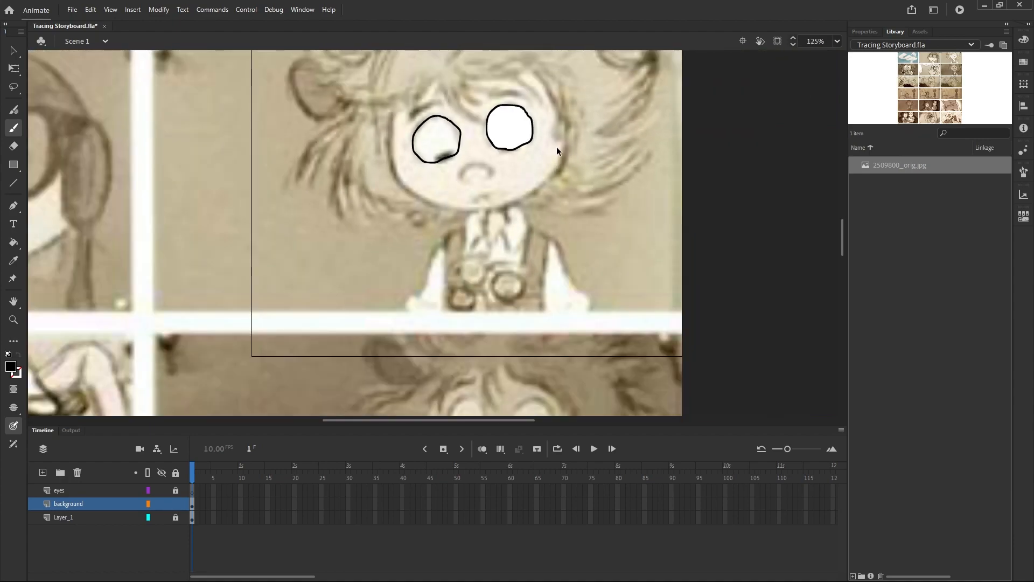
mouse_move(553, 143)
left_mouse_down()
mouse_move(577, 249)
mouse_move(584, 162)
mouse_move(453, 150)
mouse_move(681, 207)
mouse_move(576, 165)
left_mouse_up()
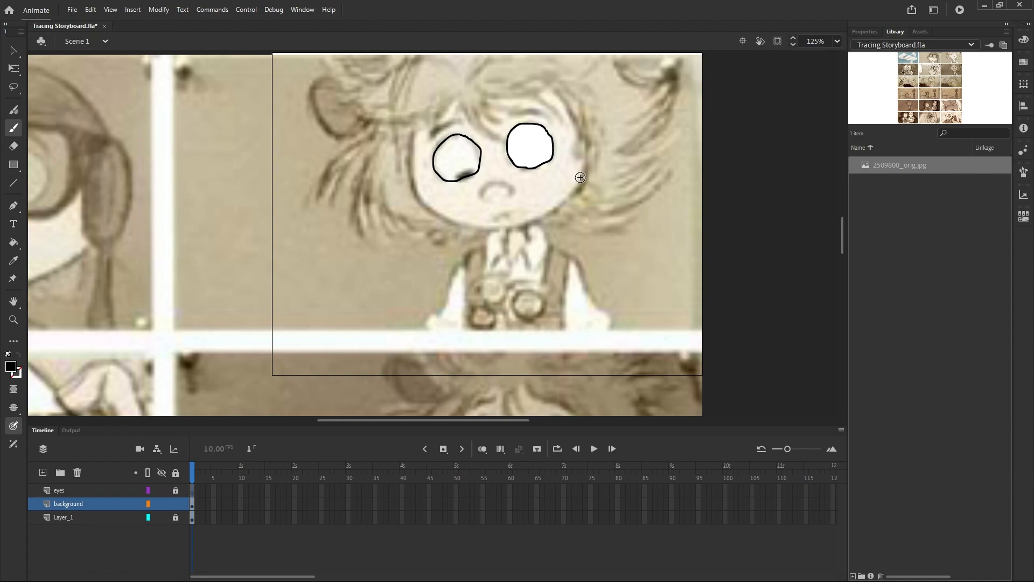
Step: Set the Classic Brush size to 38, testing it with a stroke across the character's vest and undoing that stroke
left_click(863, 31)
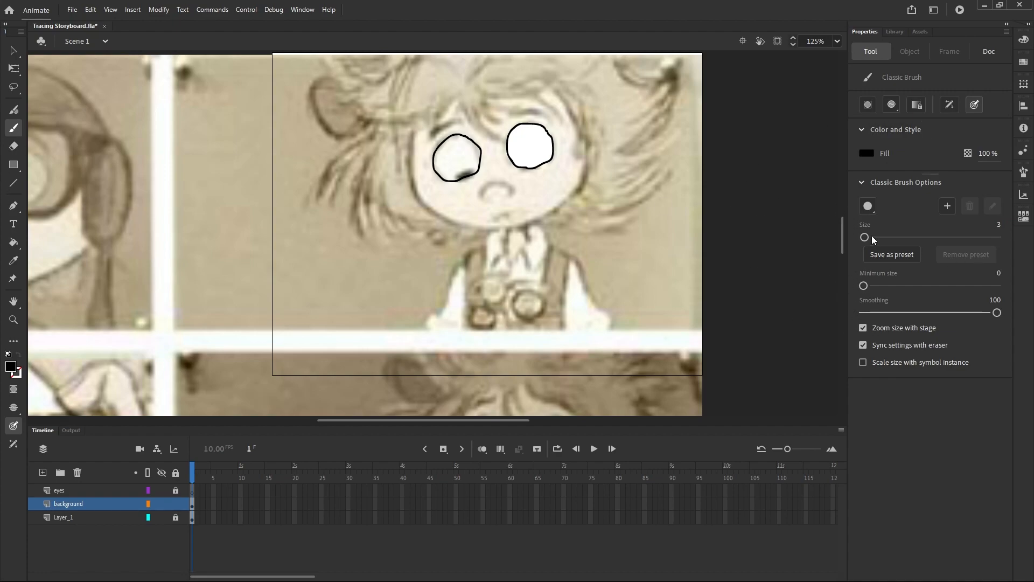
left_click_drag(864, 237, 888, 237)
left_click_drag(483, 270, 577, 231)
key("ctrl+z")
Step: Set the brush fill's opacity to 52 %, testing it with a stroke beside the character's collar and undoing that stroke
left_click(867, 153)
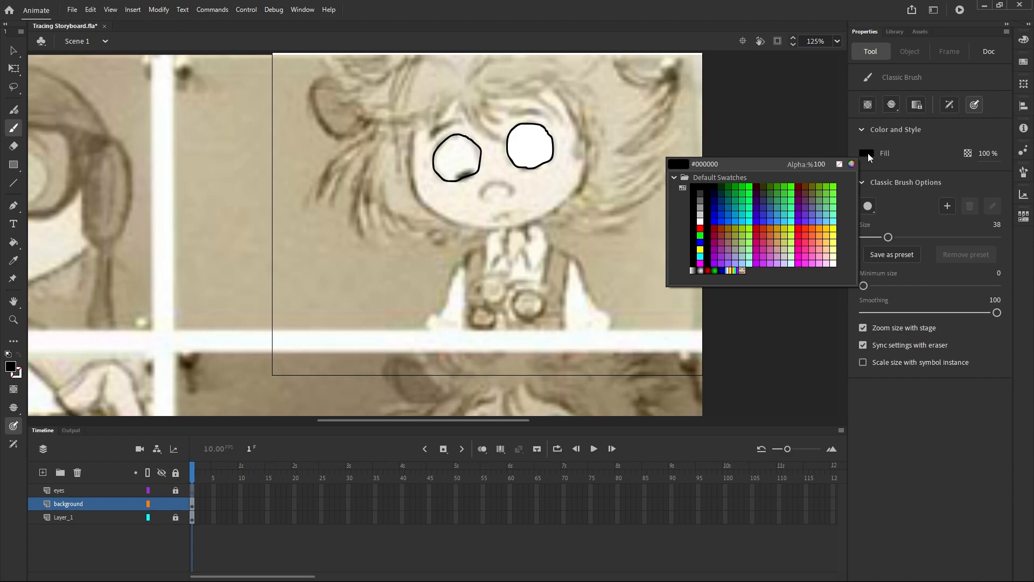
left_click(868, 153)
left_click_drag(990, 154, 964, 153)
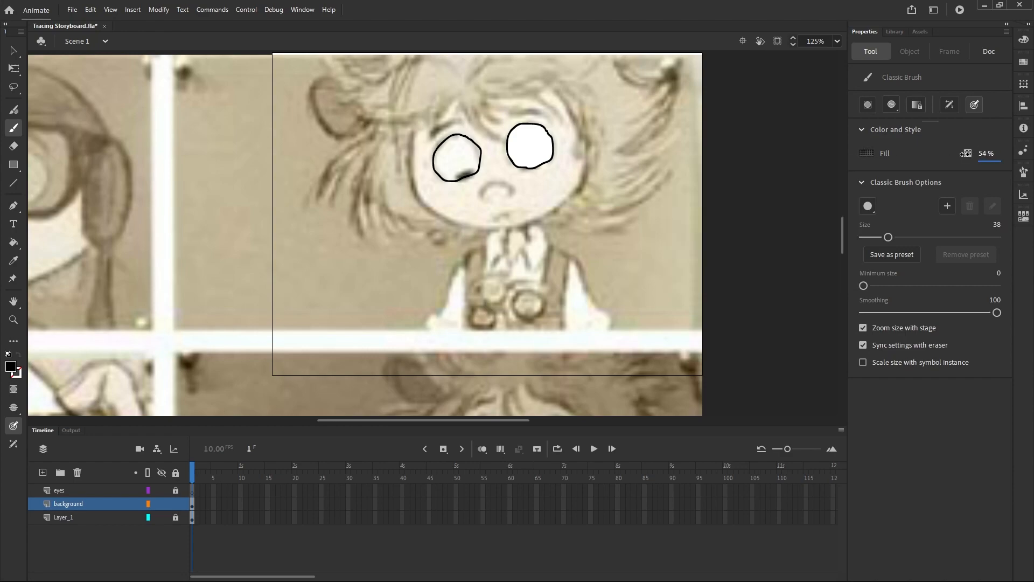
left_click_drag(538, 261, 617, 232)
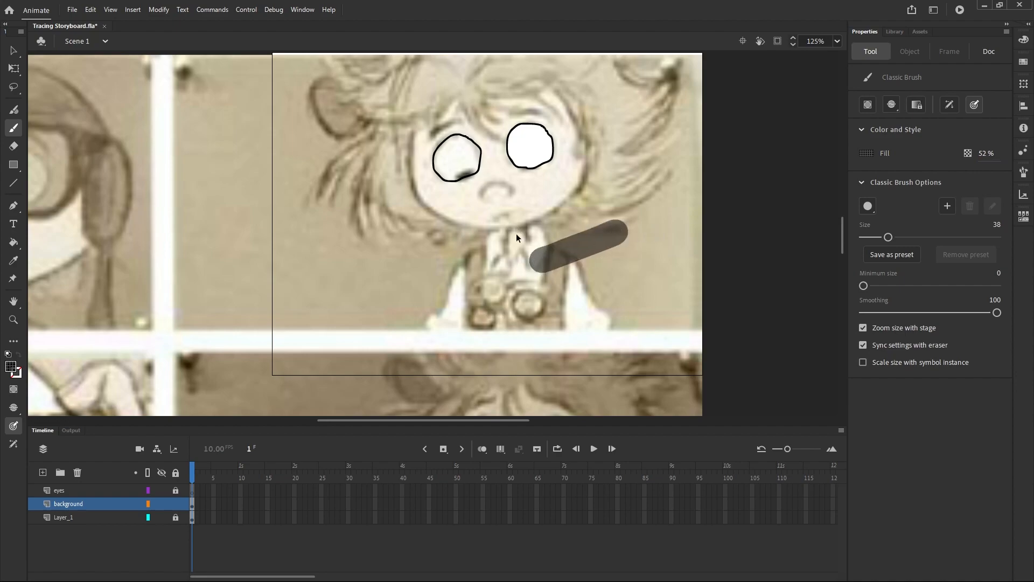
key("ctrl+z")
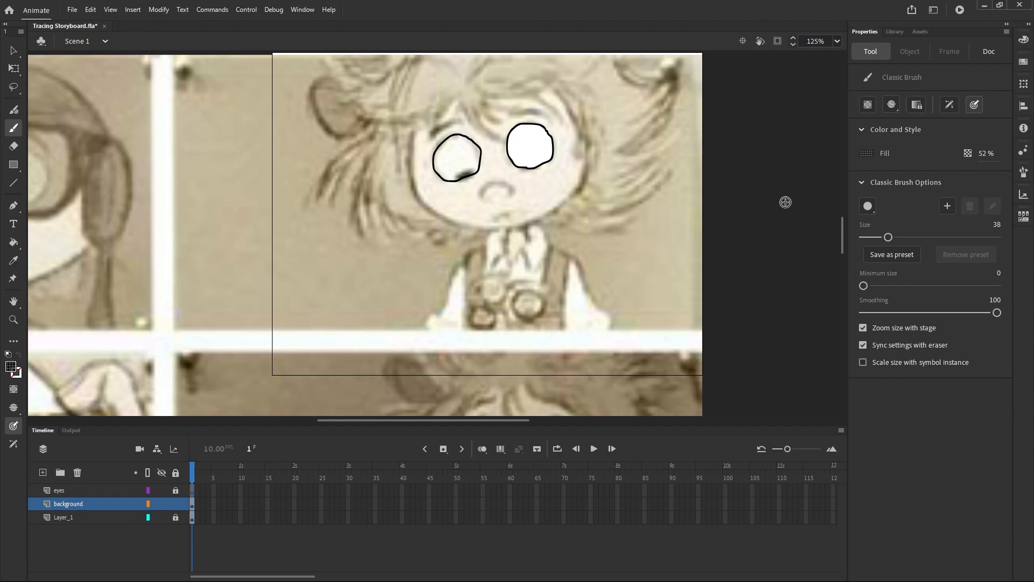
mouse_move(632, 574)
left_click(594, 573)
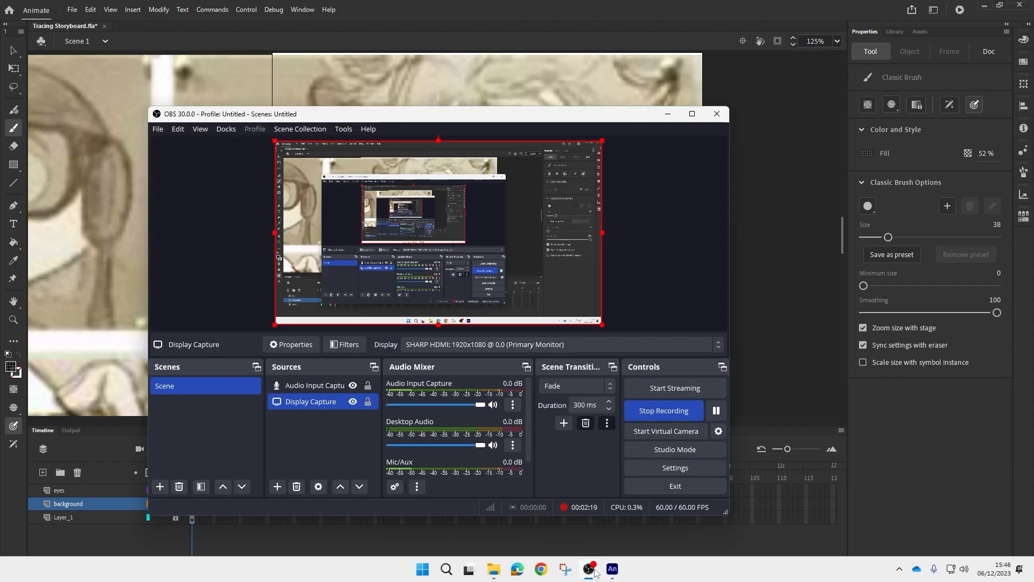